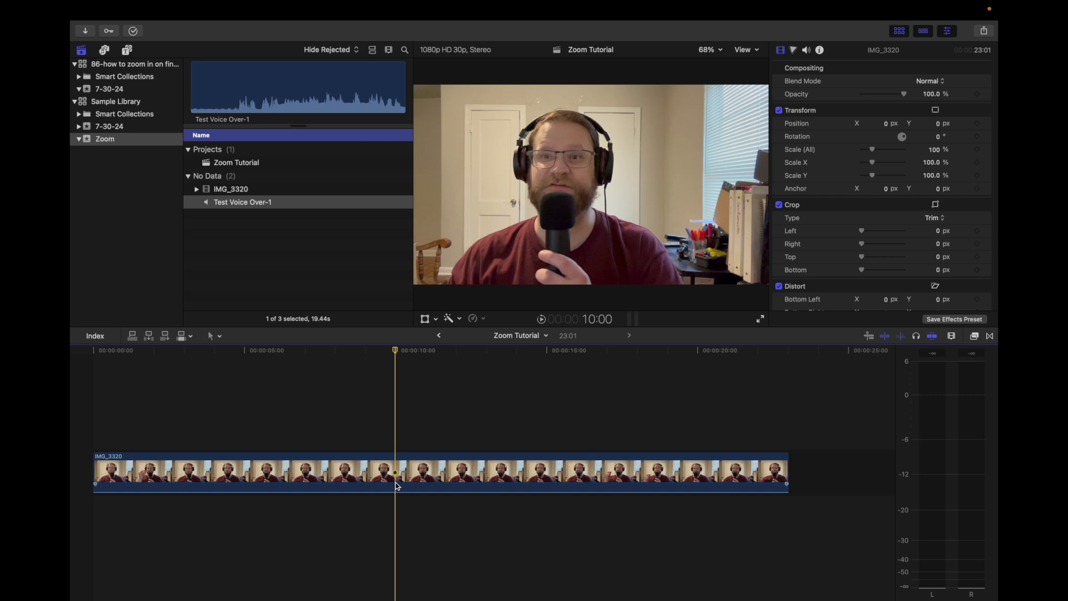
key("super+b")
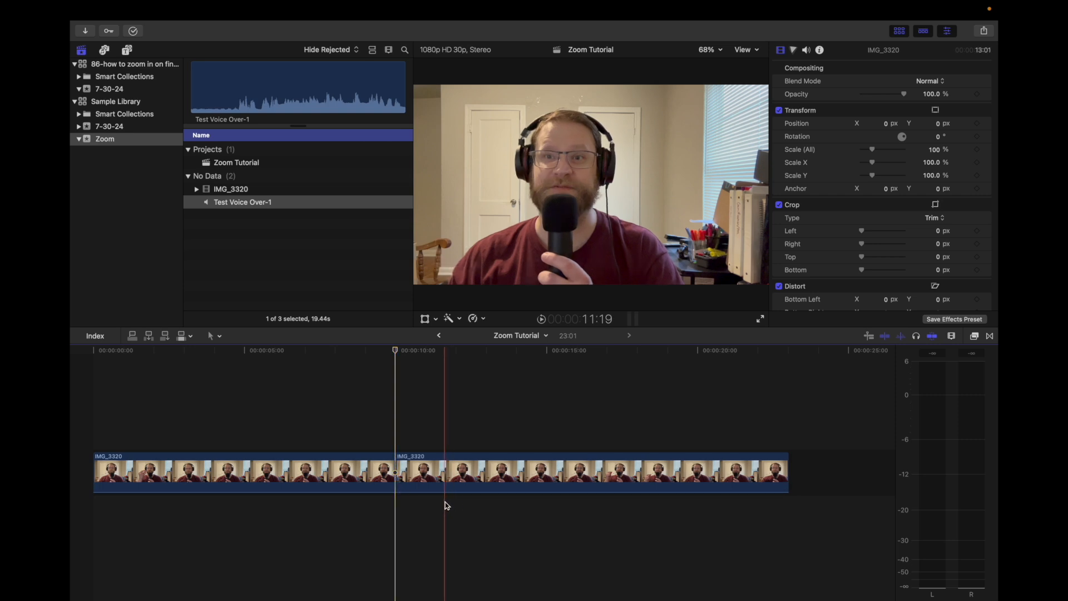
left_click(424, 478)
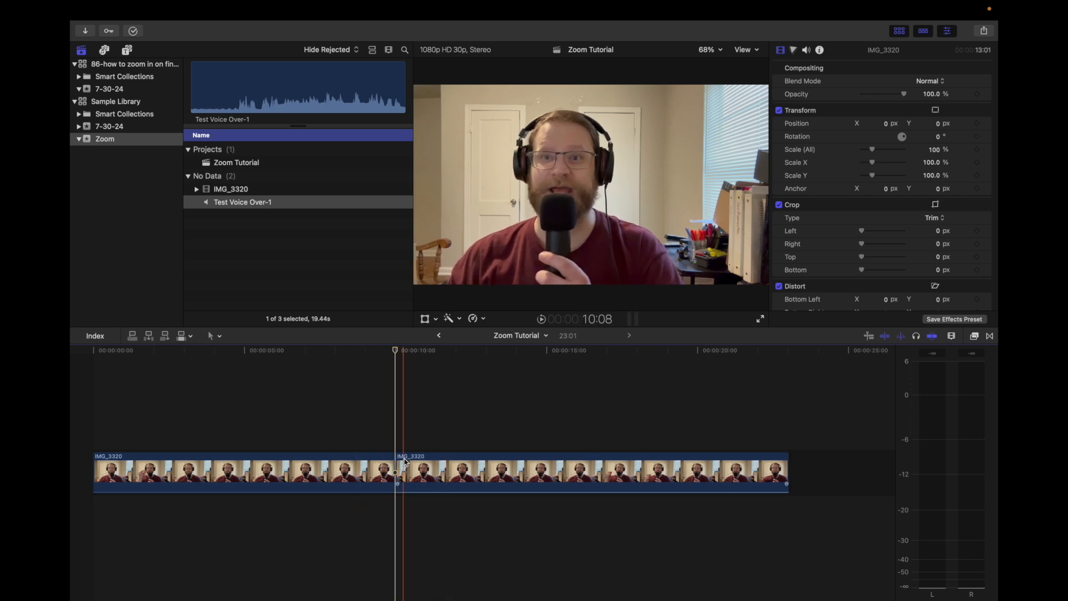
key("super+z")
left_click(400, 461)
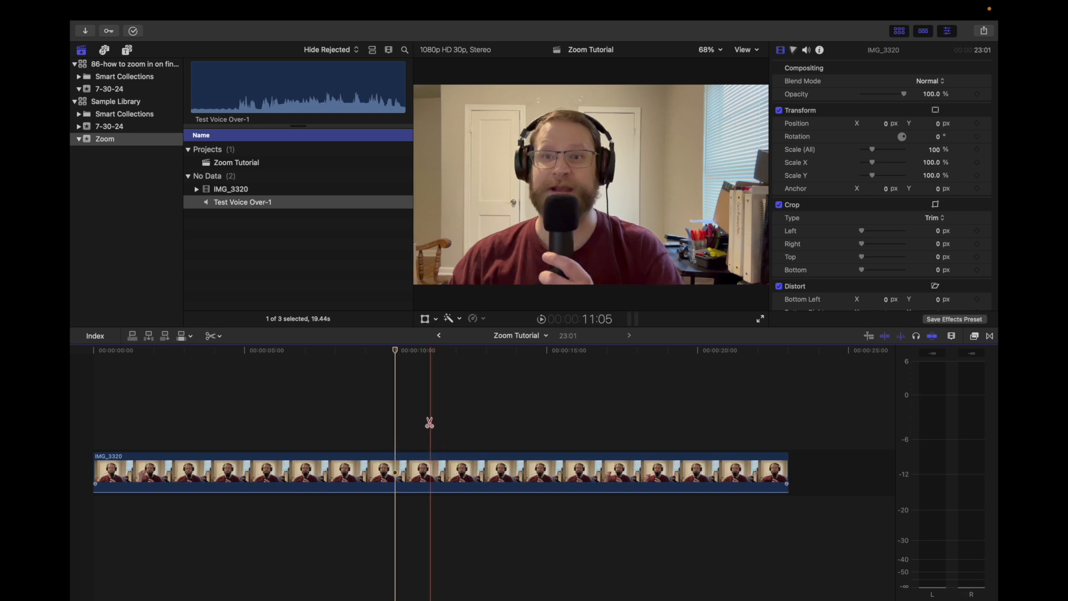
Split the IMG_3320 clip at 10:00 with the Blade tool and select the second part
key("b")
left_click(394, 474)
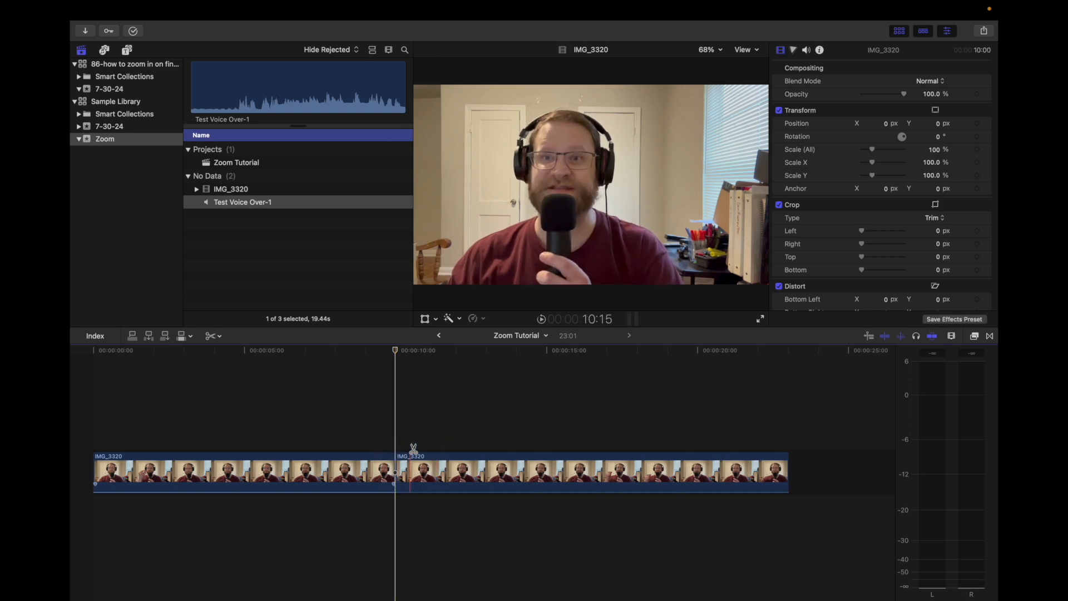
key("a")
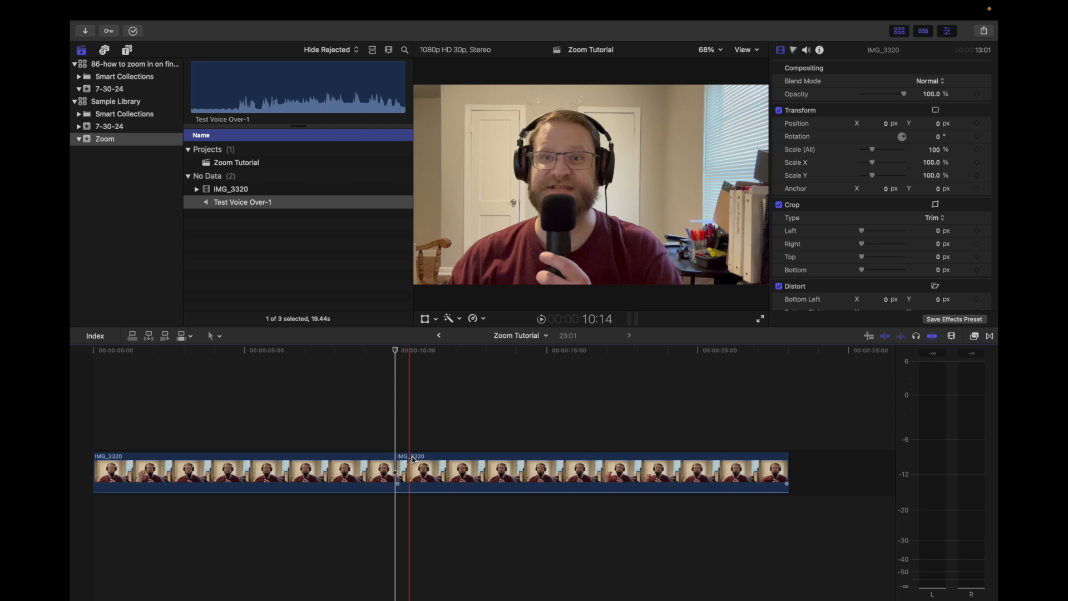
left_click(398, 466)
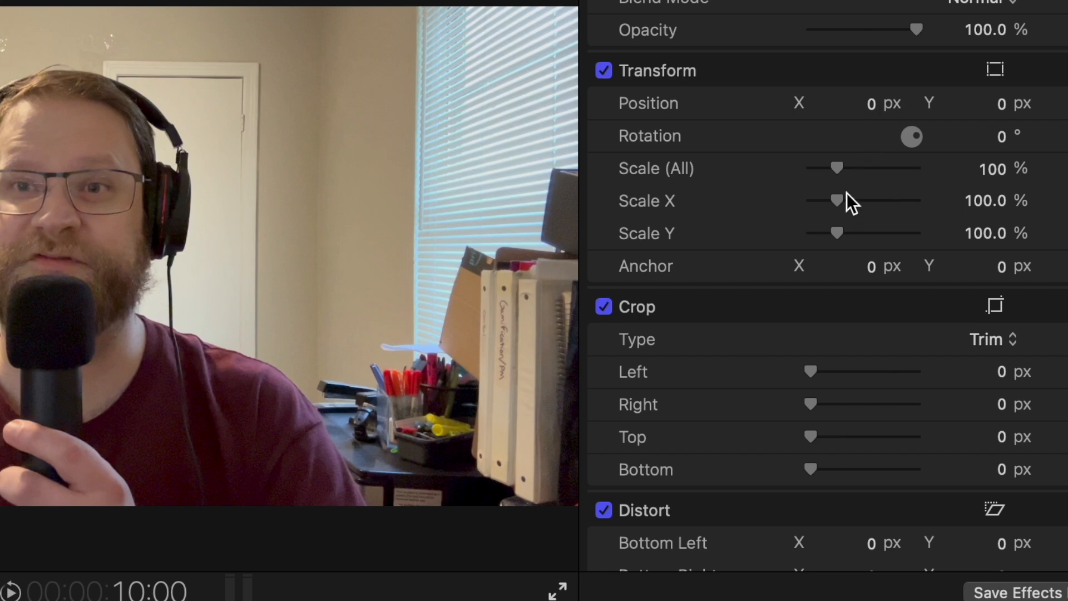
Scale the second clip part to 154% and reposition it in the viewer to about X 122 px, Y -105 px
left_click_drag(837, 167, 851, 161)
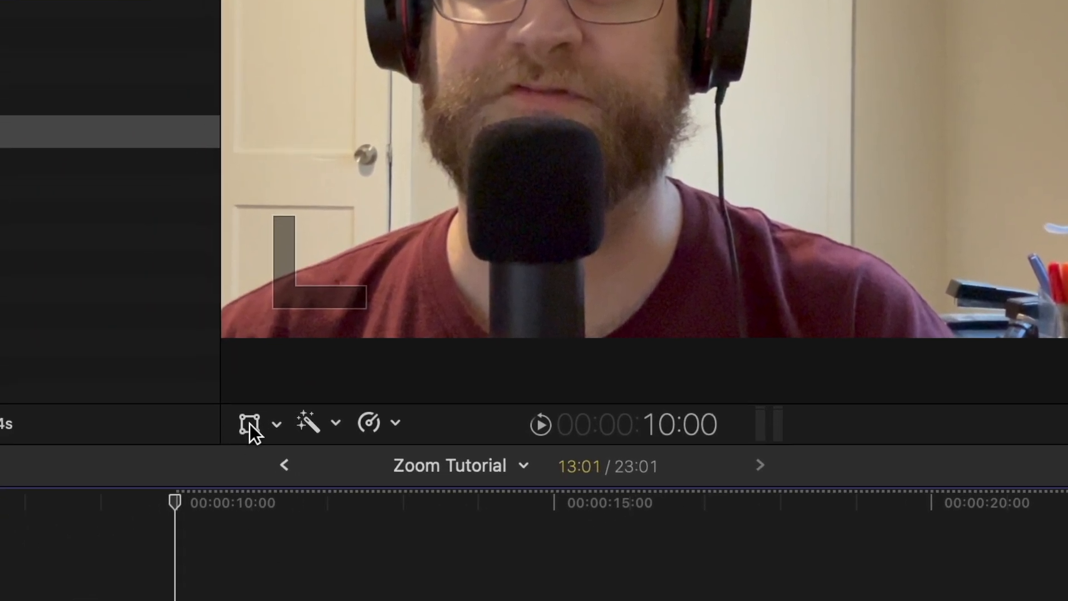
left_click(250, 423)
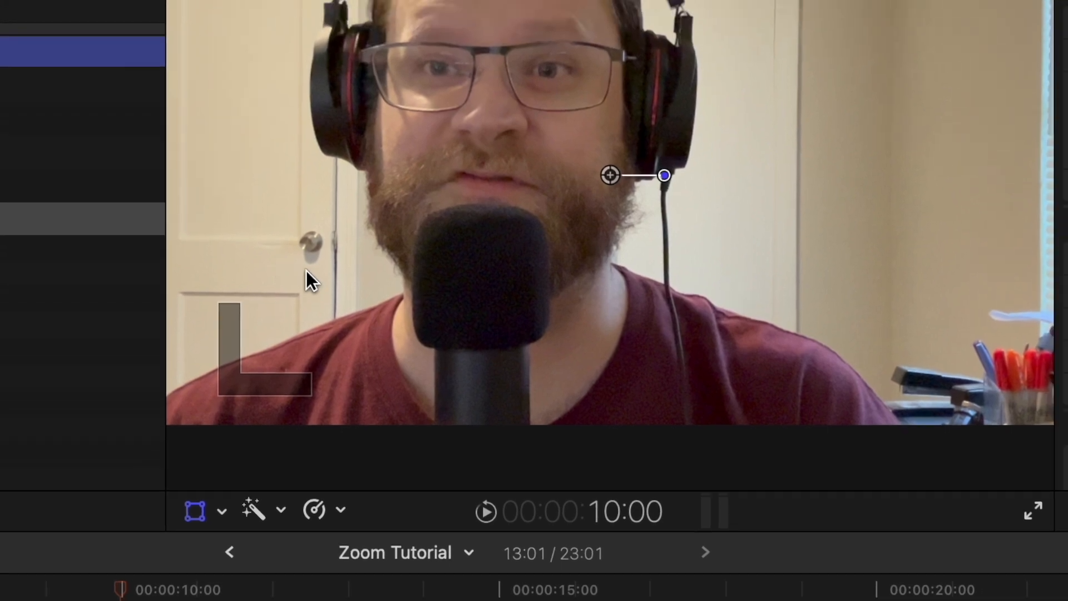
left_click_drag(306, 270, 417, 384)
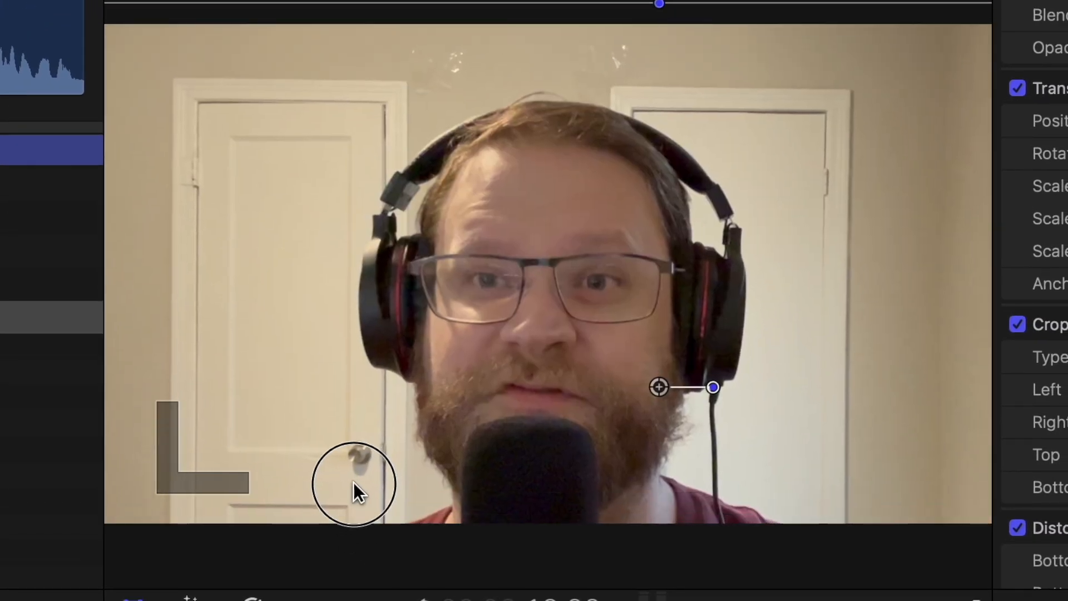
left_click_drag(353, 481, 304, 423)
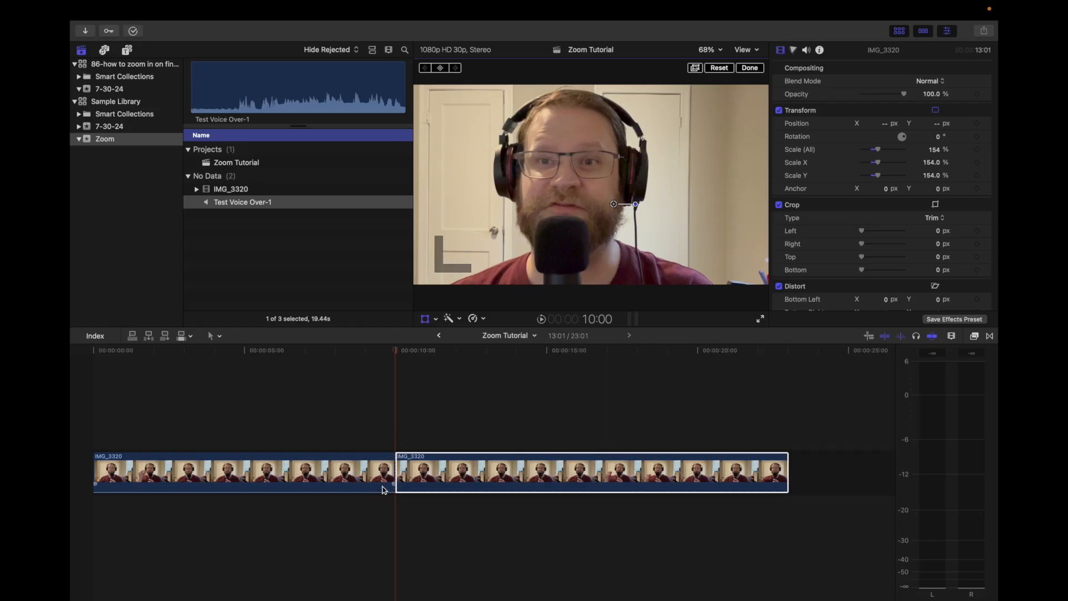
Play back the timeline across the cut at 10:00 several times to check the sudden zoom-in
left_click(346, 418)
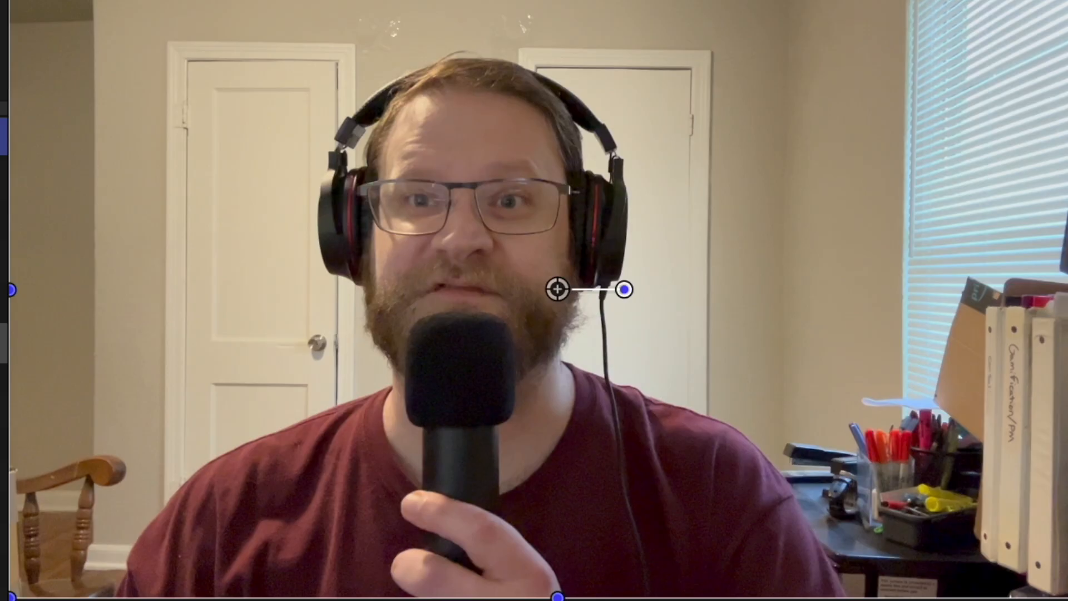
key("space")
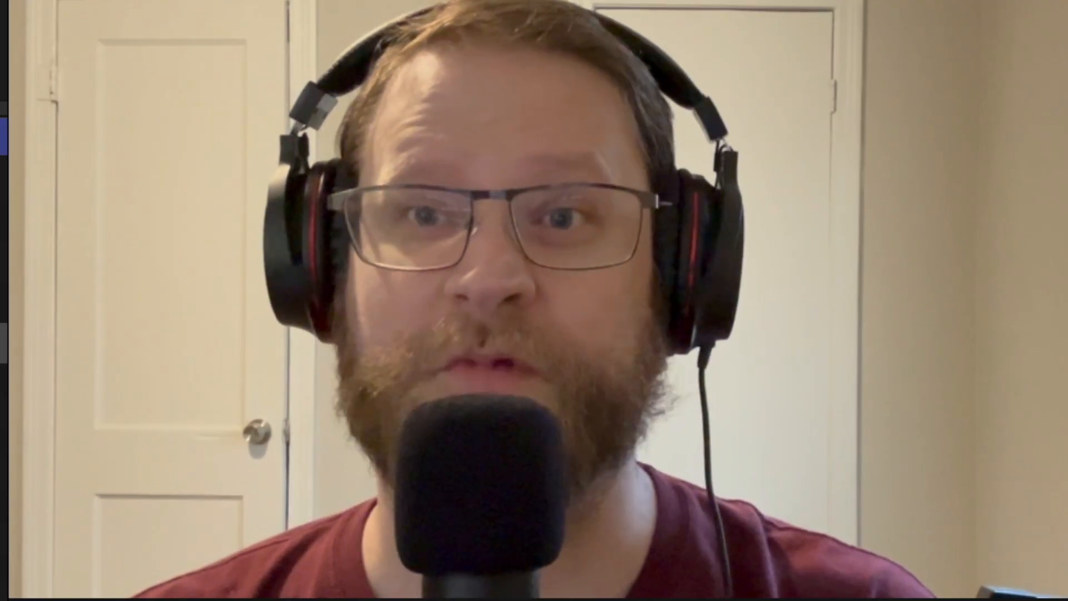
key("space")
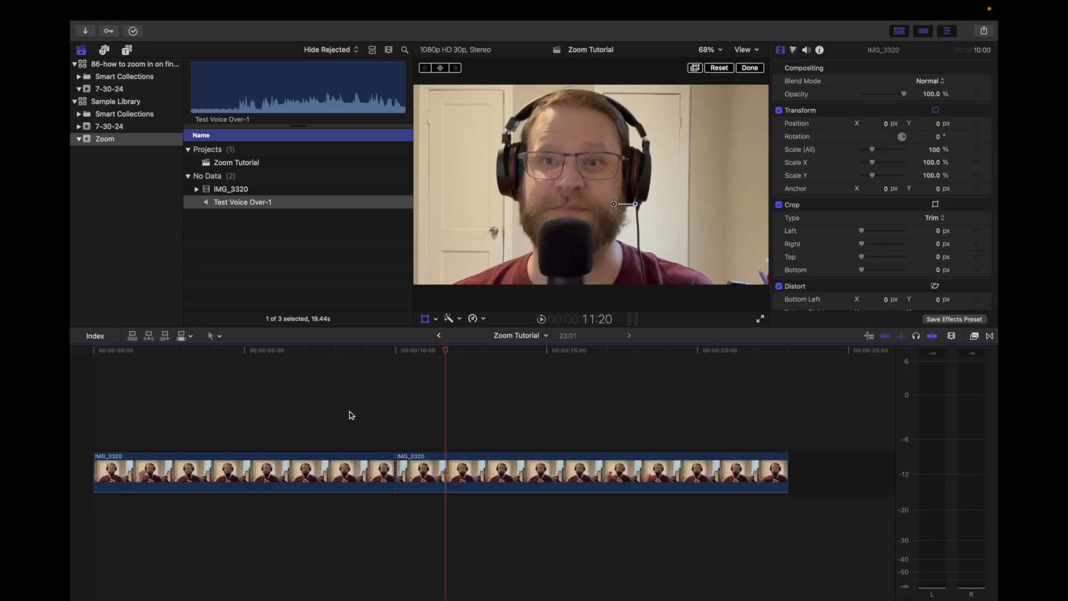
left_click(366, 426)
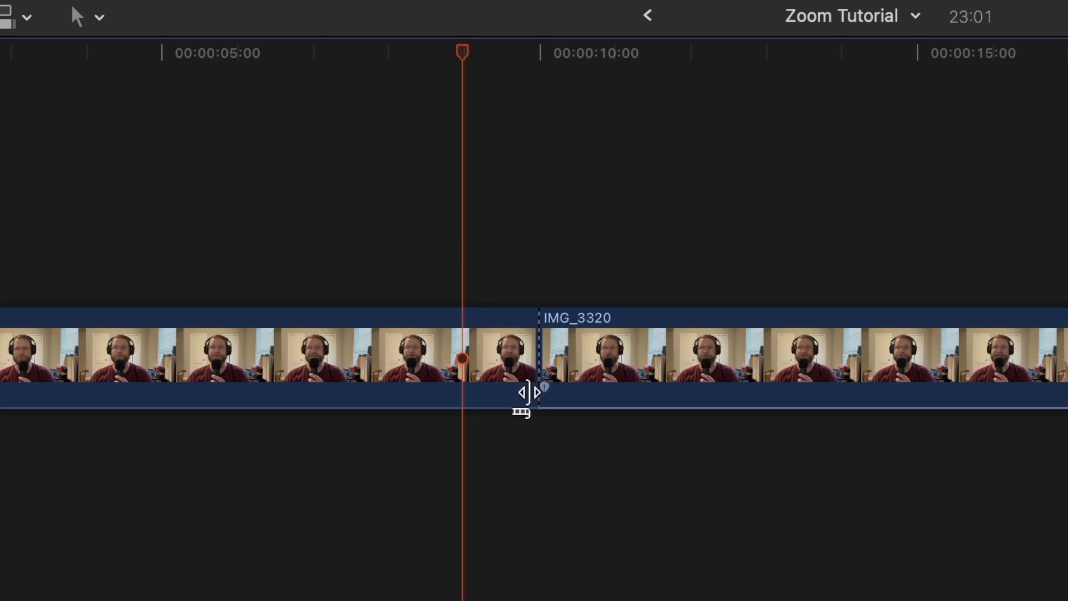
left_click(416, 273)
key("space")
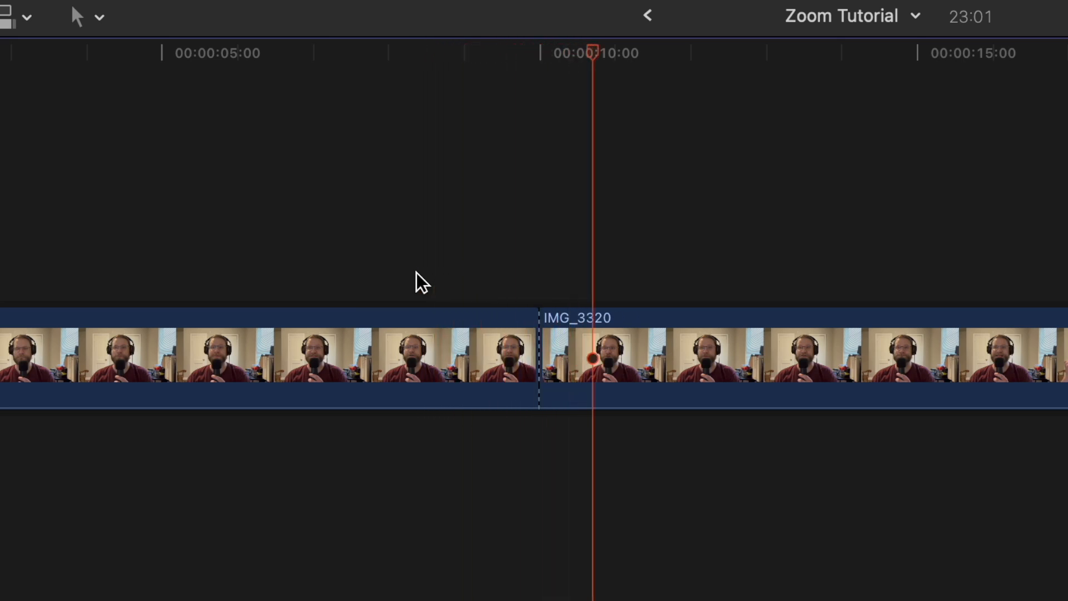
key("space")
left_click(542, 305)
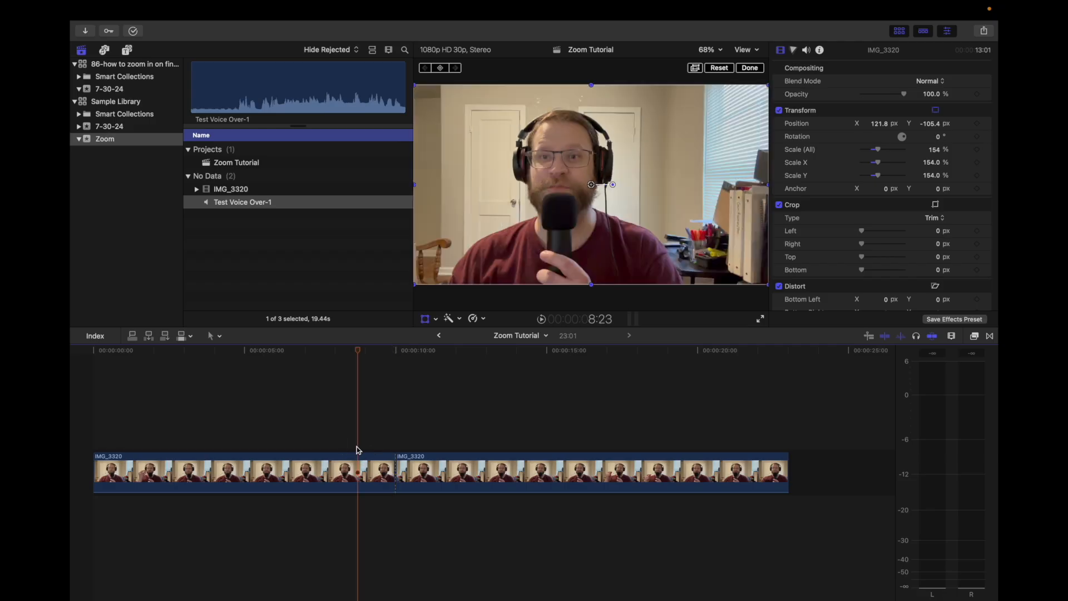
key("space")
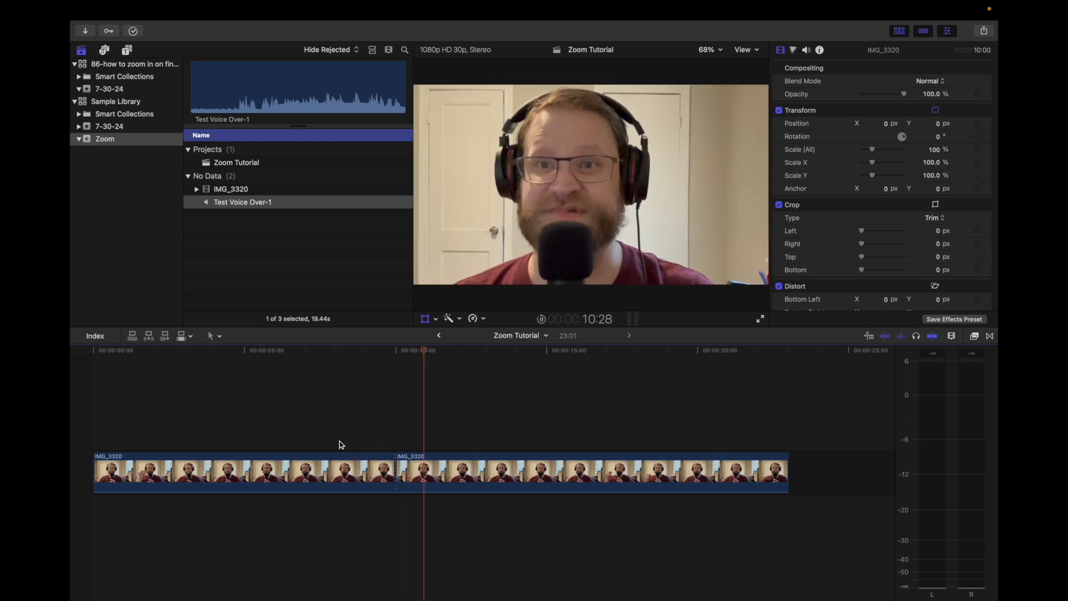
key("space")
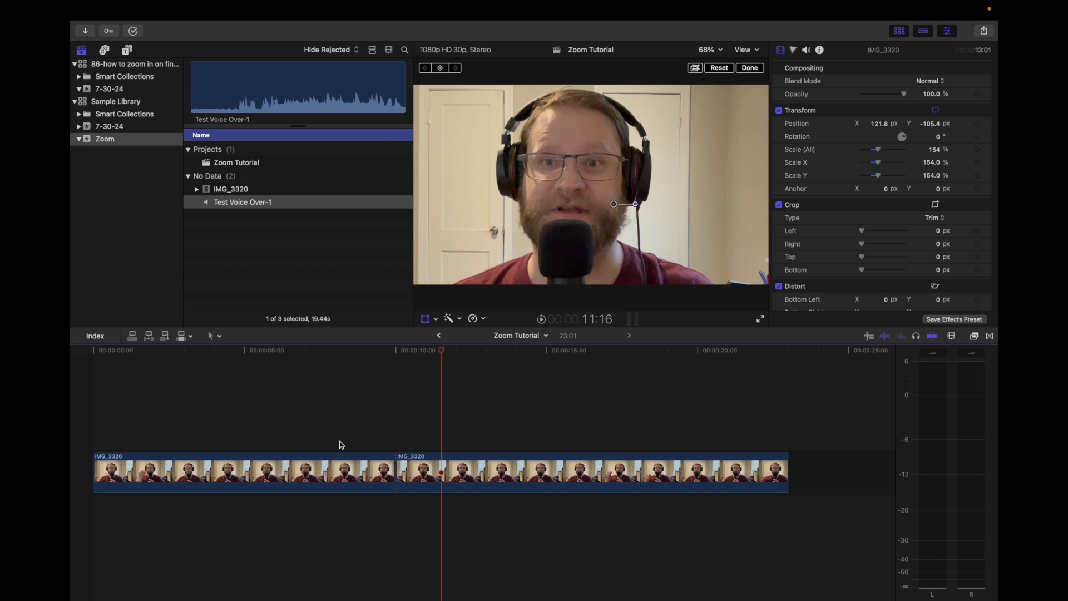
Undo the split and the zoom so that IMG_3320 is a single clip at 100% scale again
left_click(397, 468)
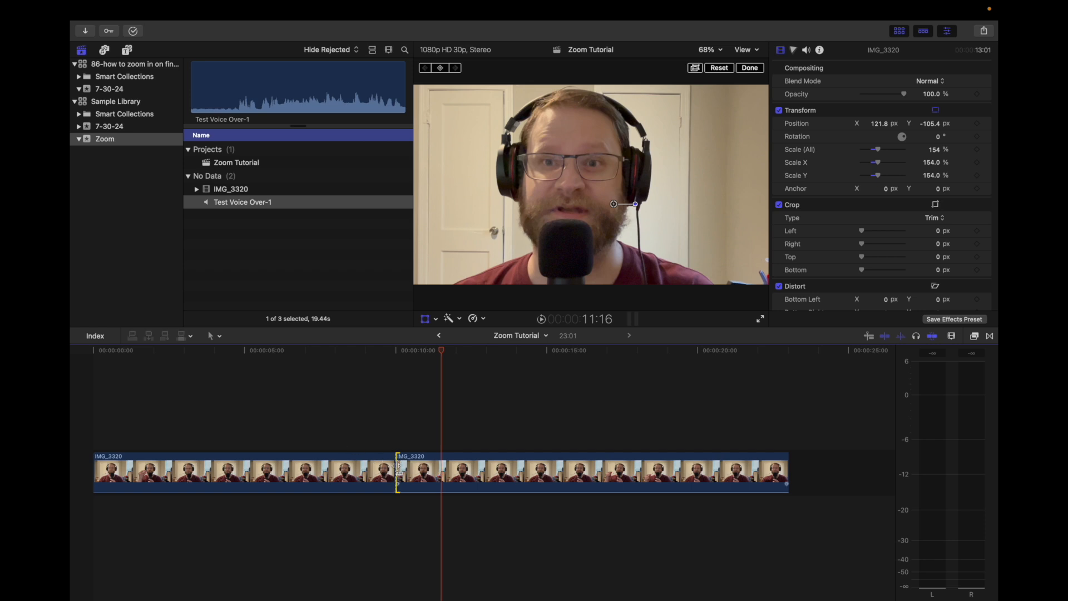
key("Delete")
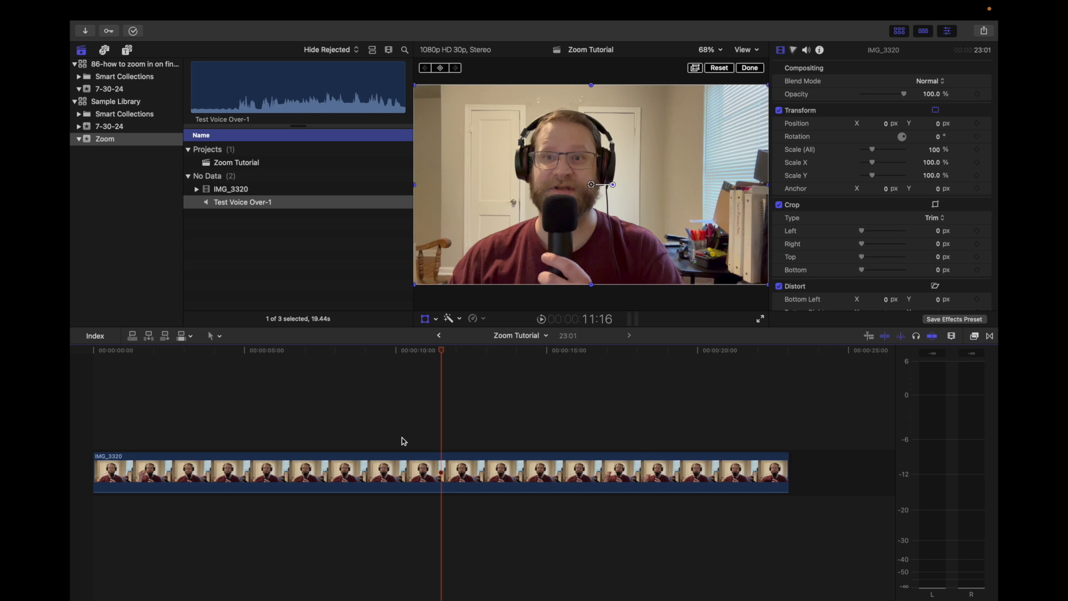
left_click(374, 464)
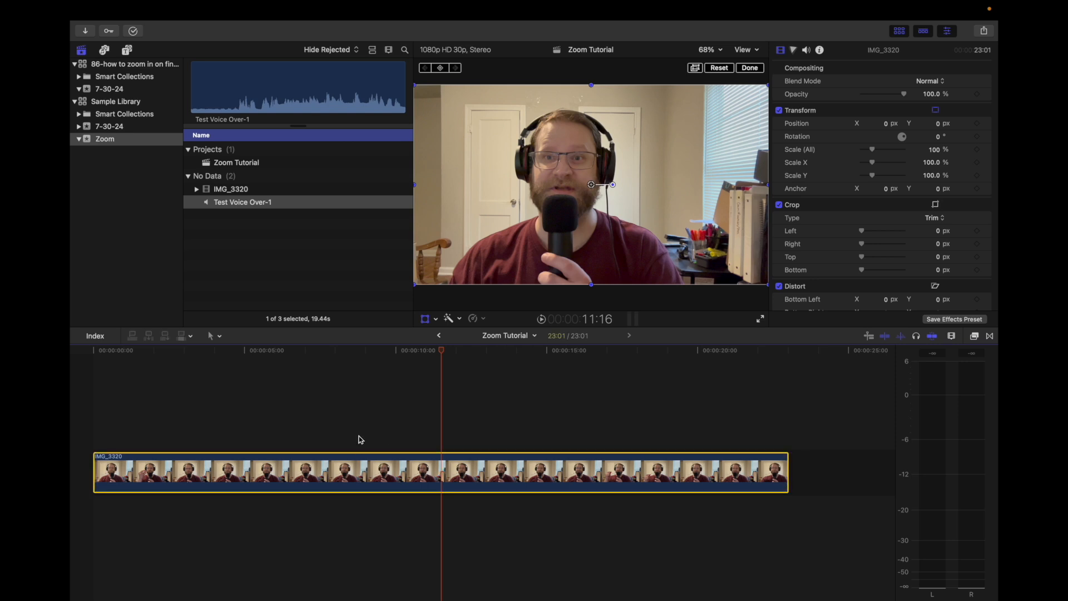
left_click(359, 440)
left_click(512, 442)
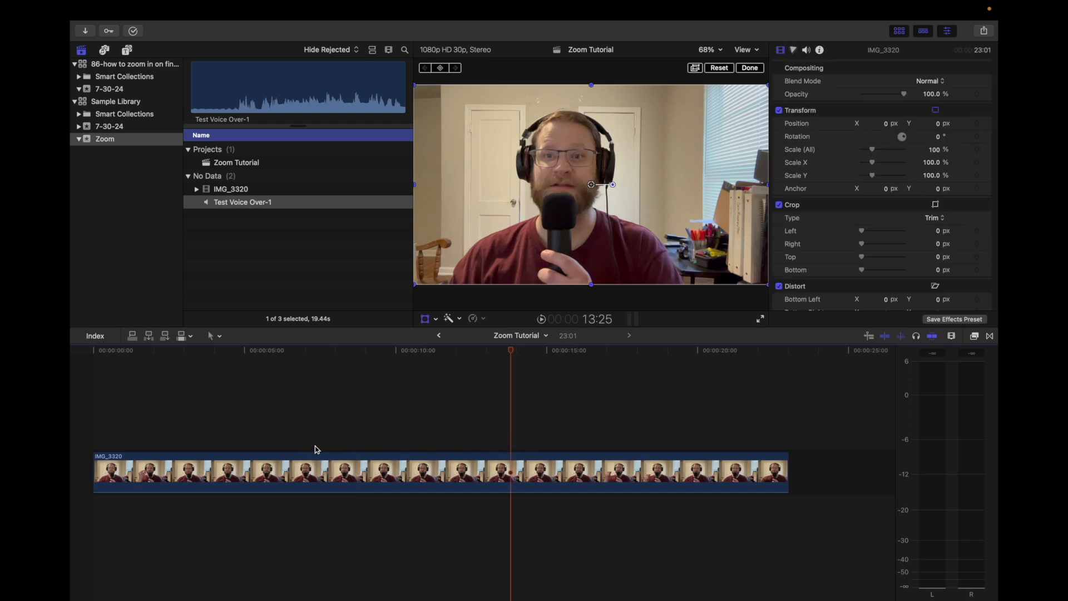
left_click(332, 443)
left_click(486, 442)
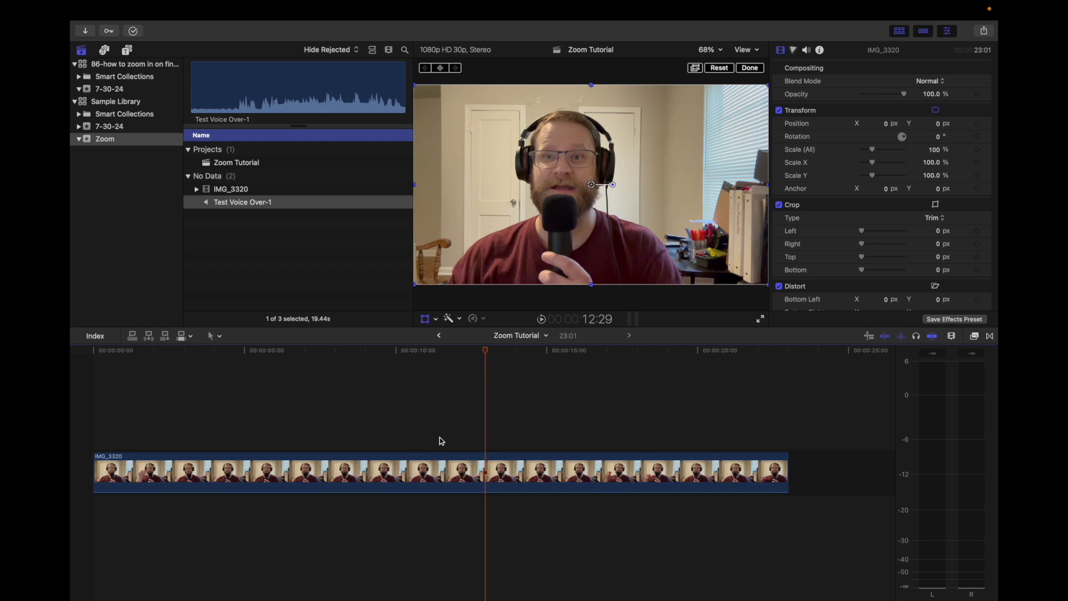
scroll(394, 453, "right", 1)
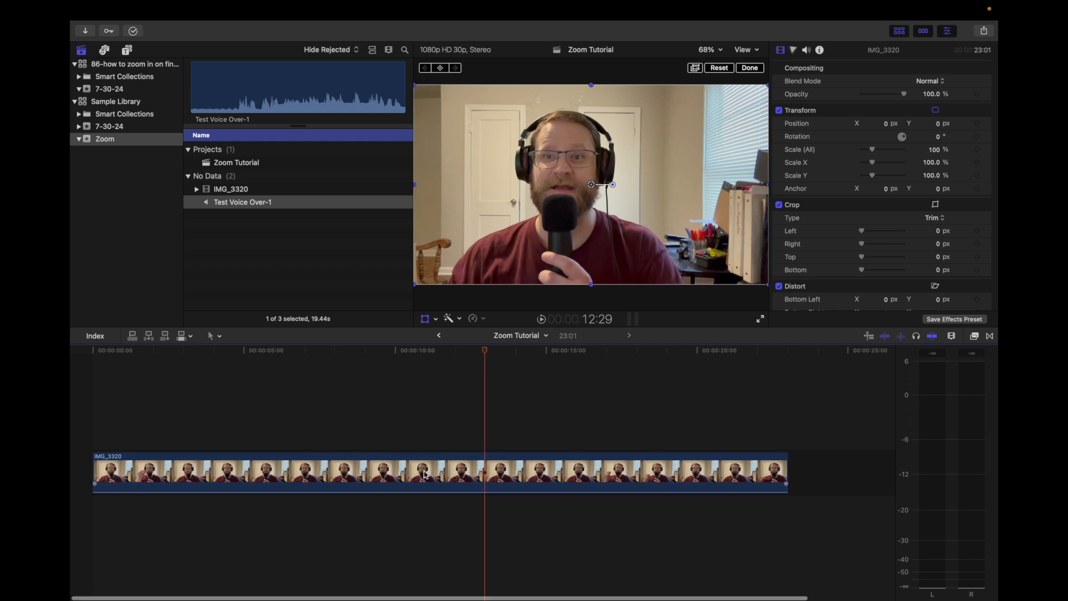
Add Position and Scale (All) keyframes to the IMG_3320 clip at 8:01
left_click(336, 451)
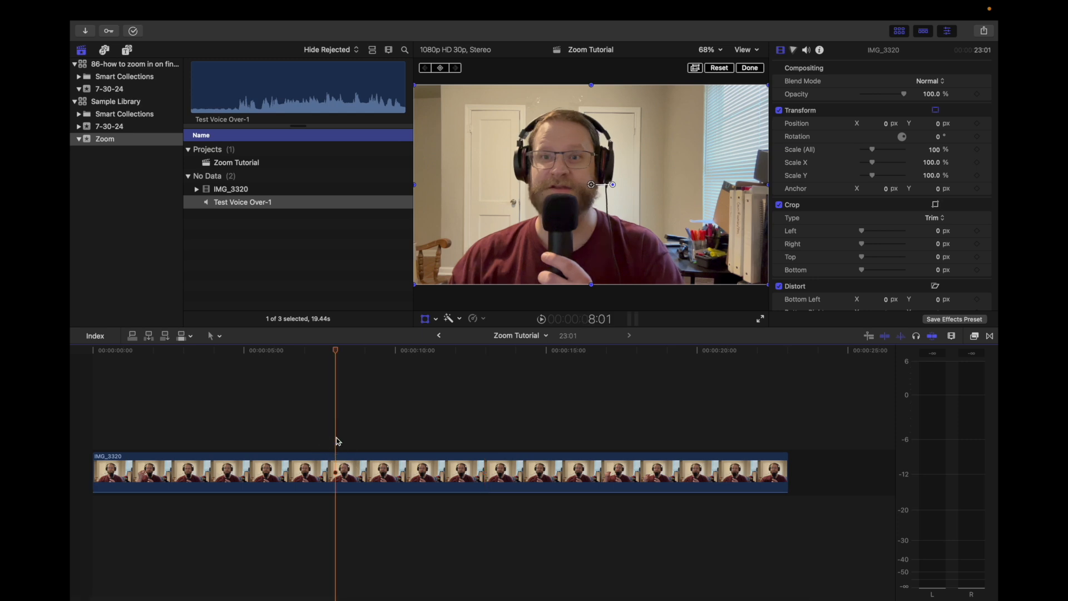
left_click(335, 470)
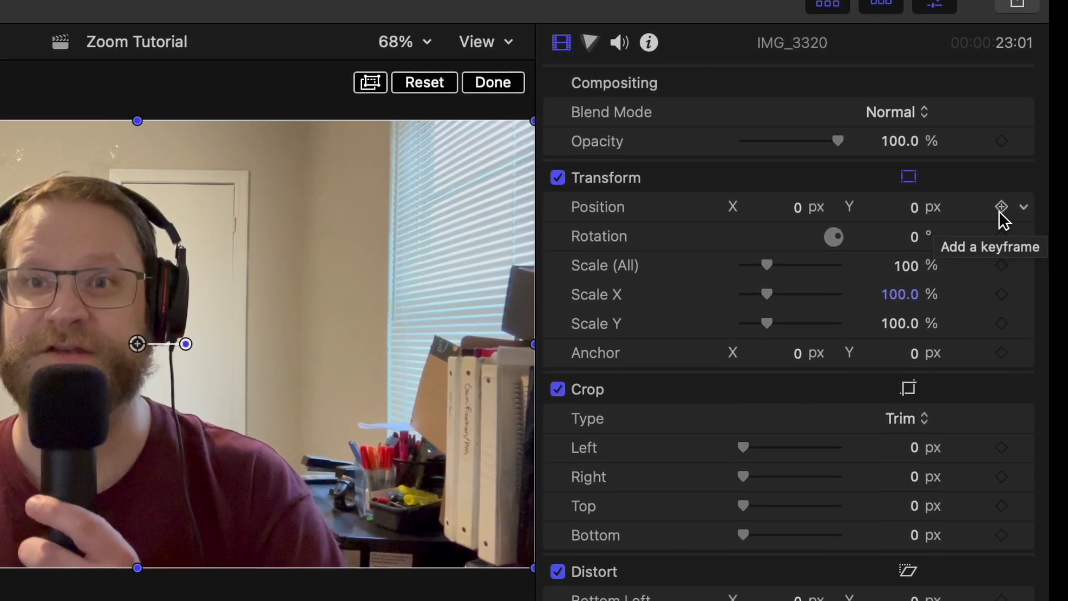
left_click(1002, 209)
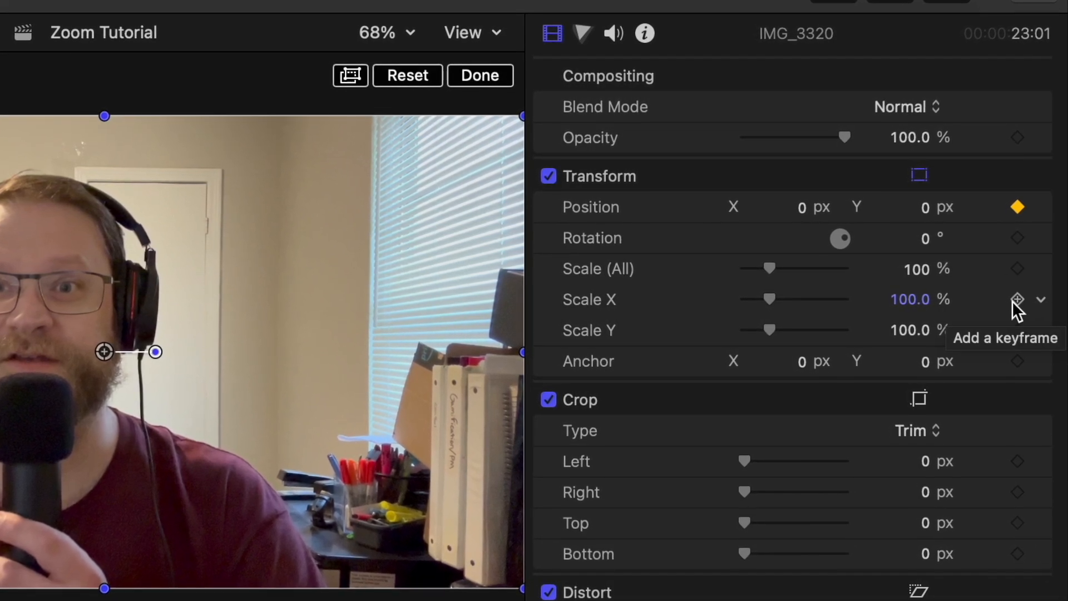
left_click(1020, 265)
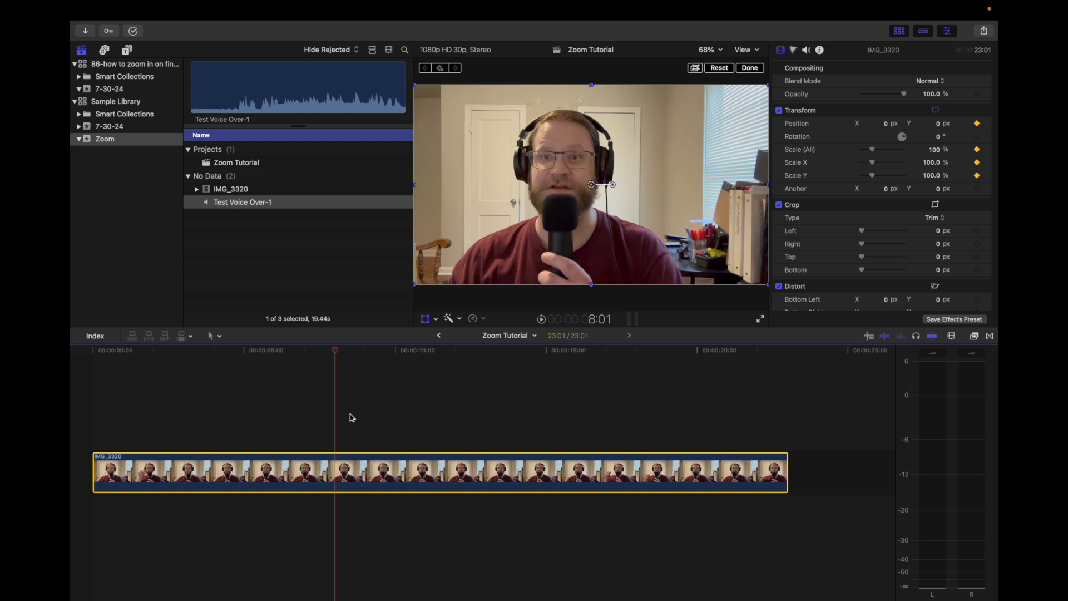
Advance the playhead to 11:26 and add Position and Scale (All) keyframes to the clip there
key("space")
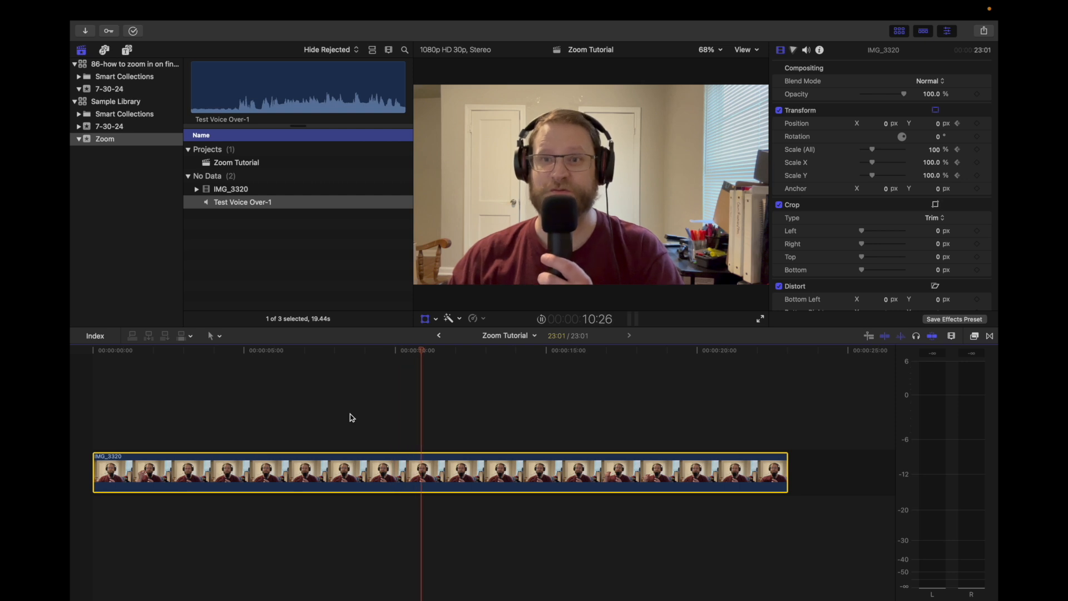
key("space")
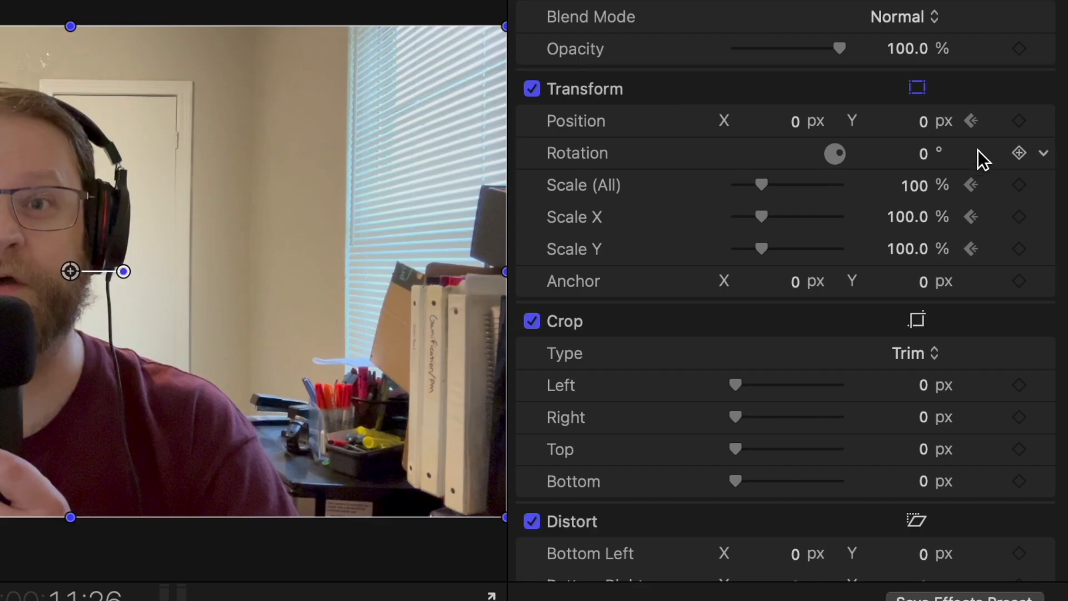
left_click(1016, 122)
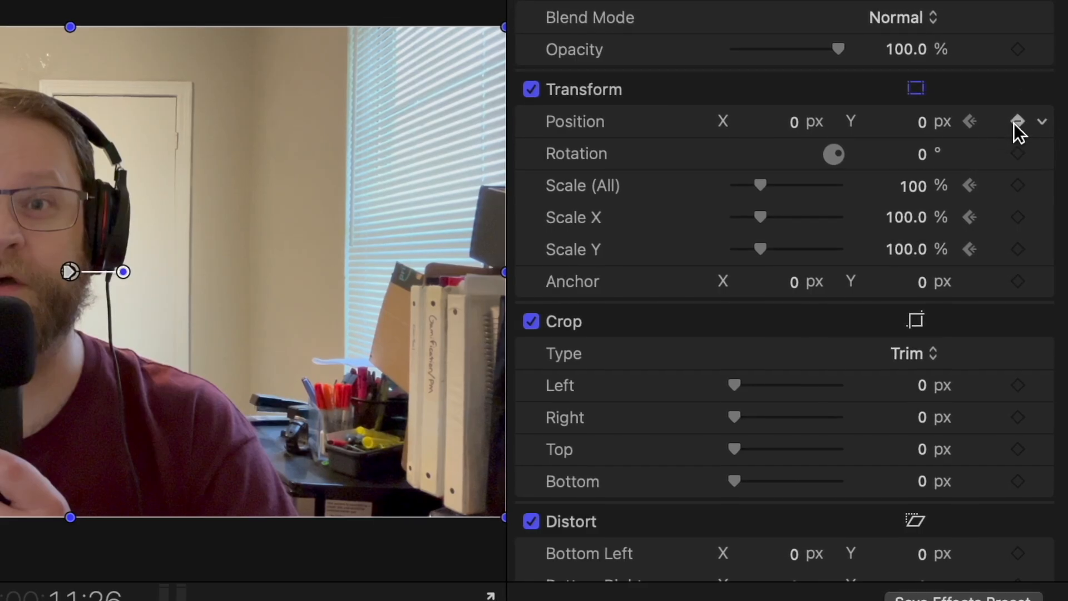
left_click(1017, 185)
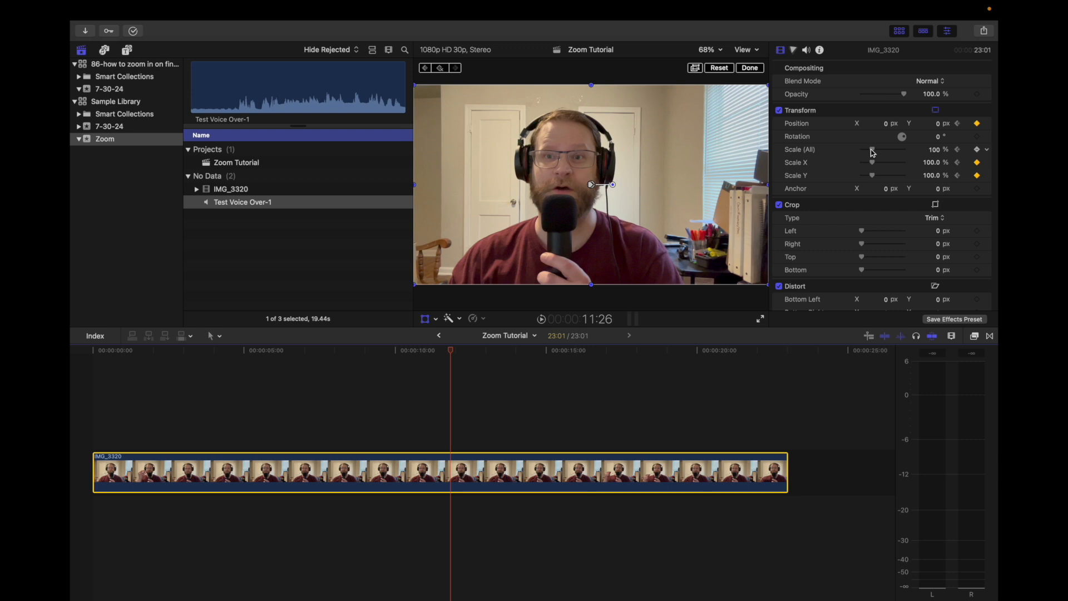
At 11:26, scale the clip to 152% and shift the image right and down to frame the speaker's face
left_click(873, 152)
left_click_drag(873, 151, 879, 153)
left_click_drag(510, 247, 546, 265)
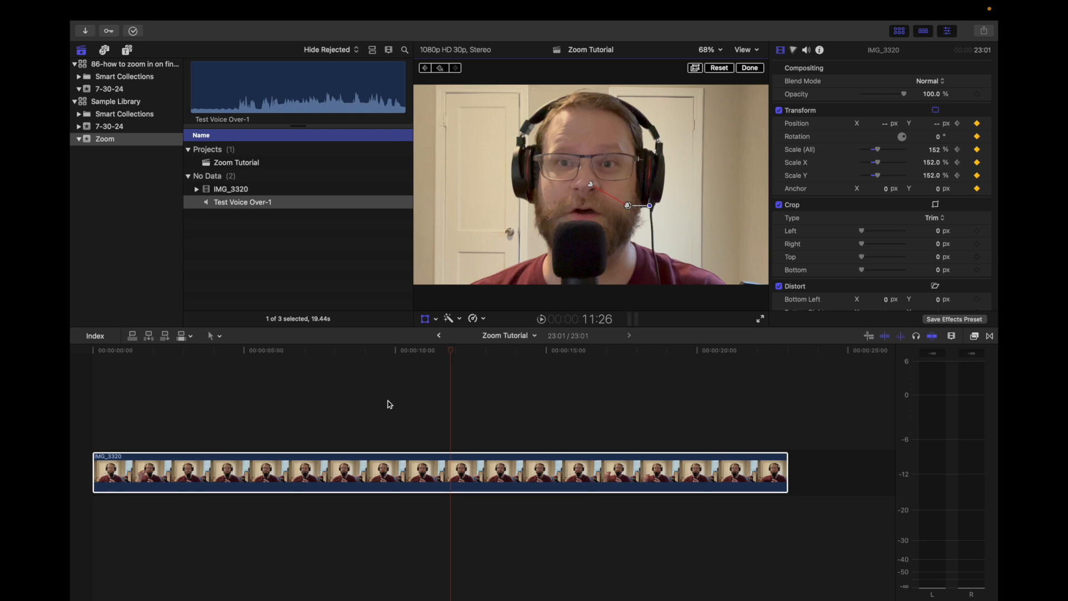
Play back the clip from 6:24 to check the gradual keyframed zoom
left_click(299, 425)
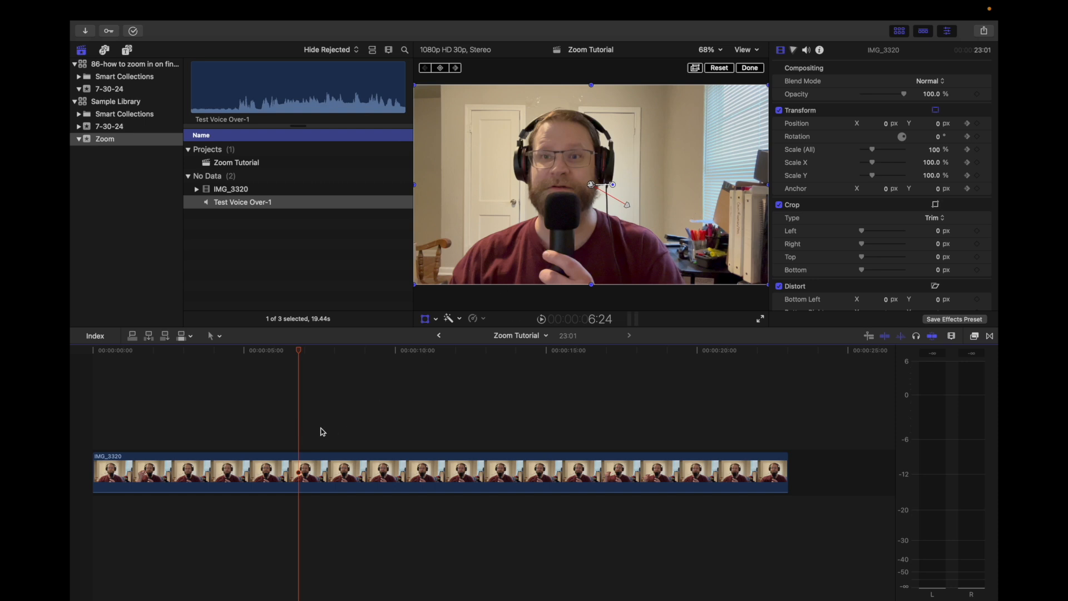
left_click(298, 426)
key("space")
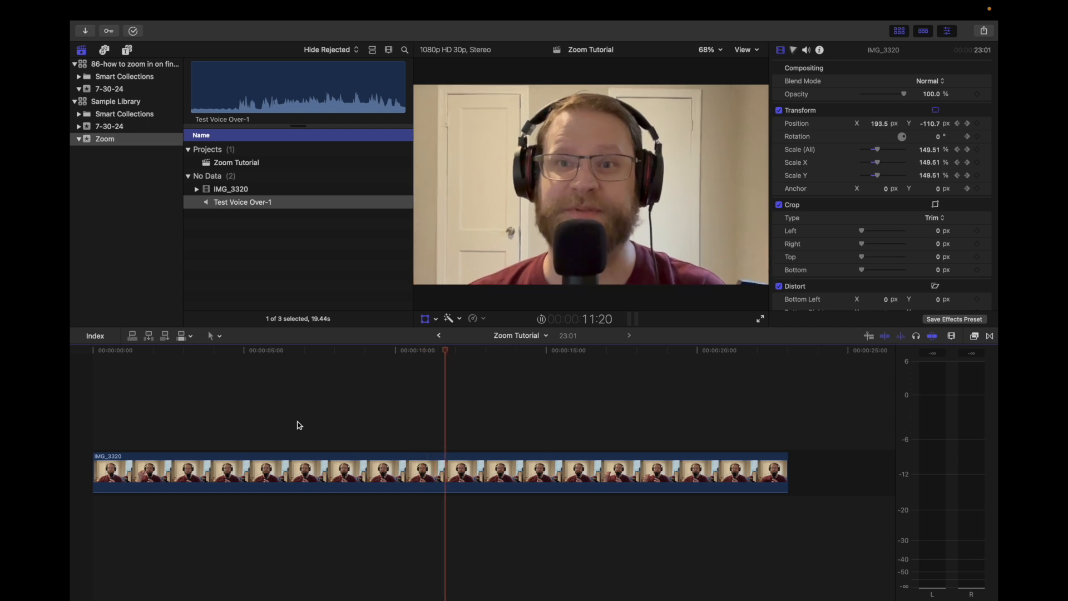
Stop the playback and undo the clip's zoom and its Position and Scale (All) keyframes at 11:26
key("space")
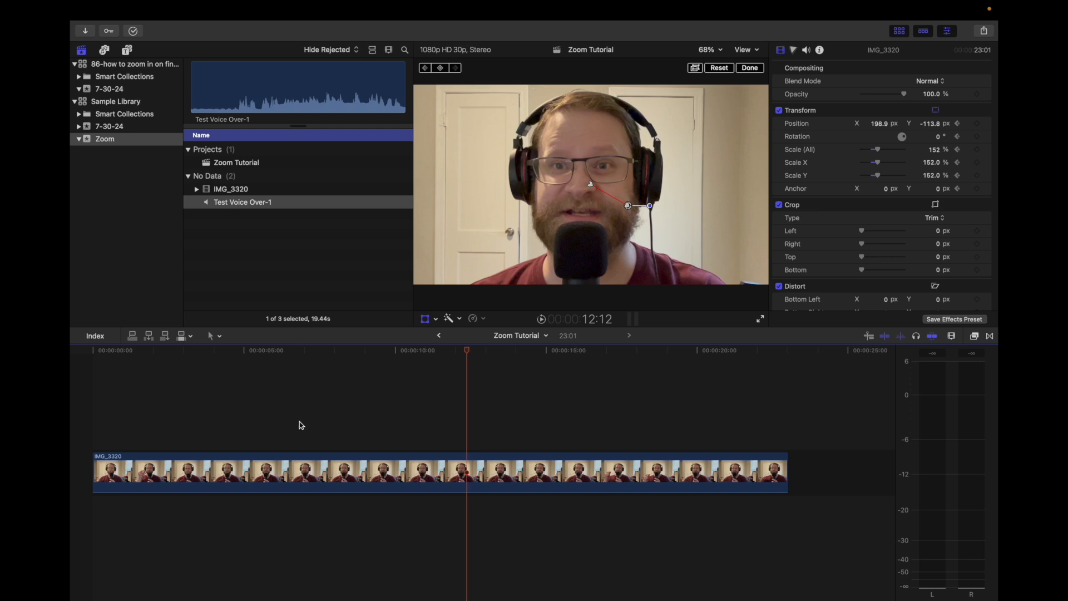
left_click(300, 425)
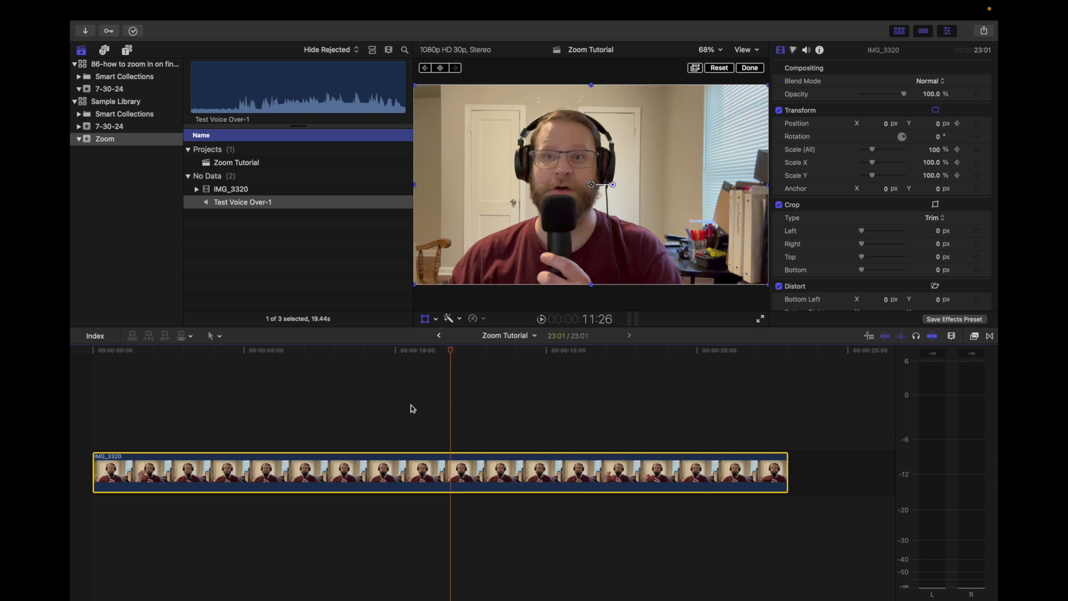
Move the playhead frame by frame from 7:26 to the clip's existing Position and Scale (All) keyframes at 8:01
left_click(331, 440)
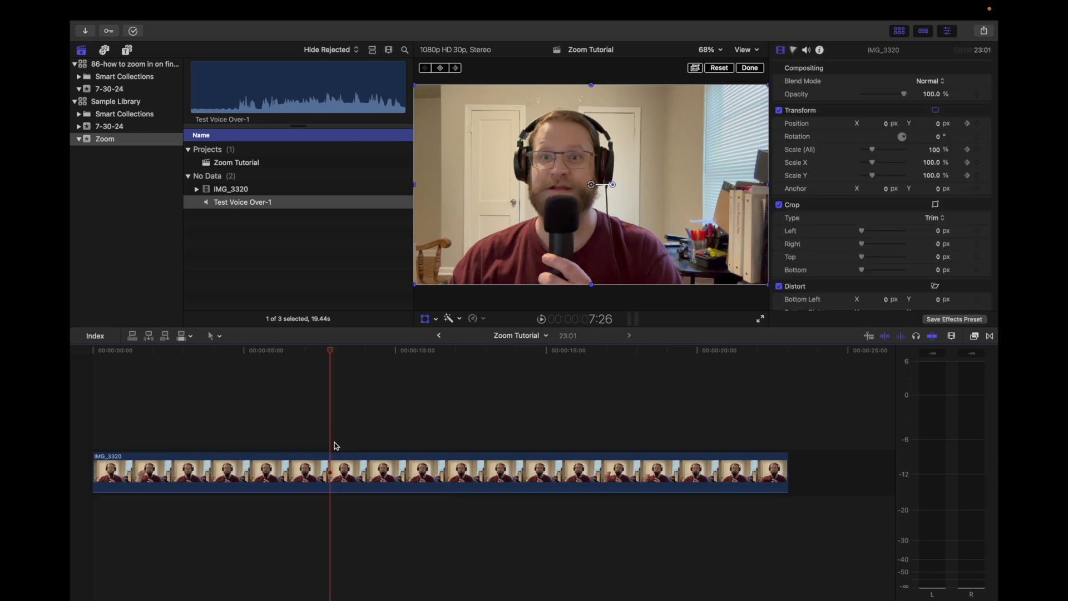
key("Right")
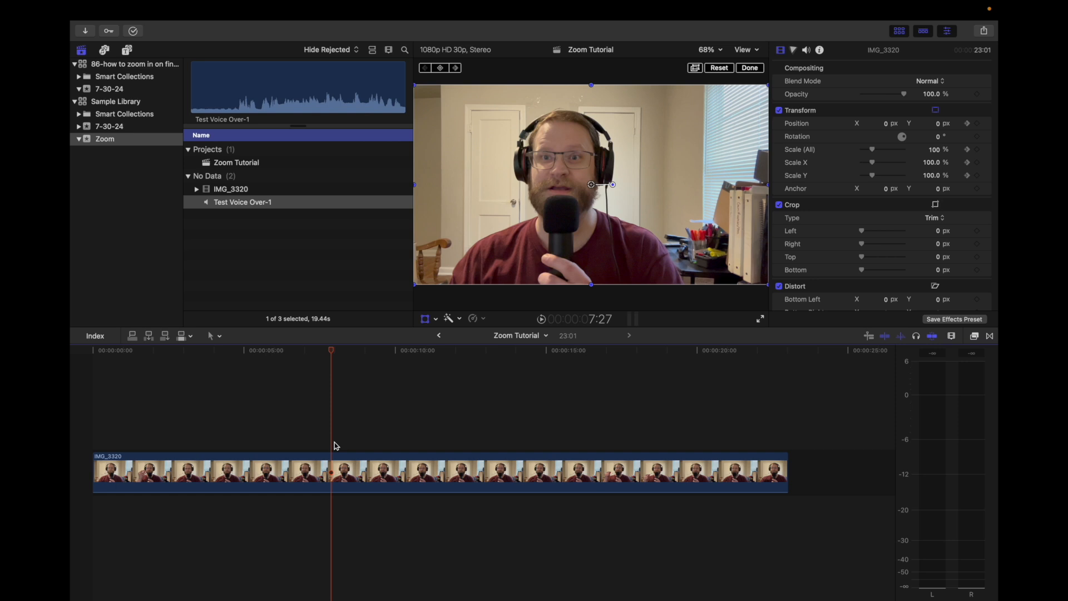
key("Right")
key("Right")
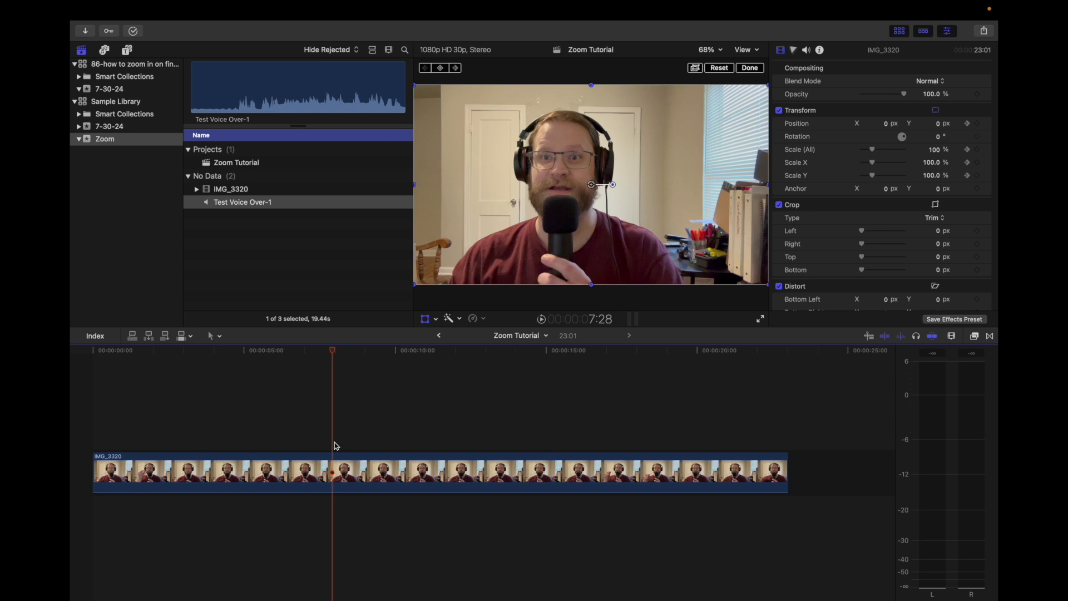
key("Right")
key("Right")
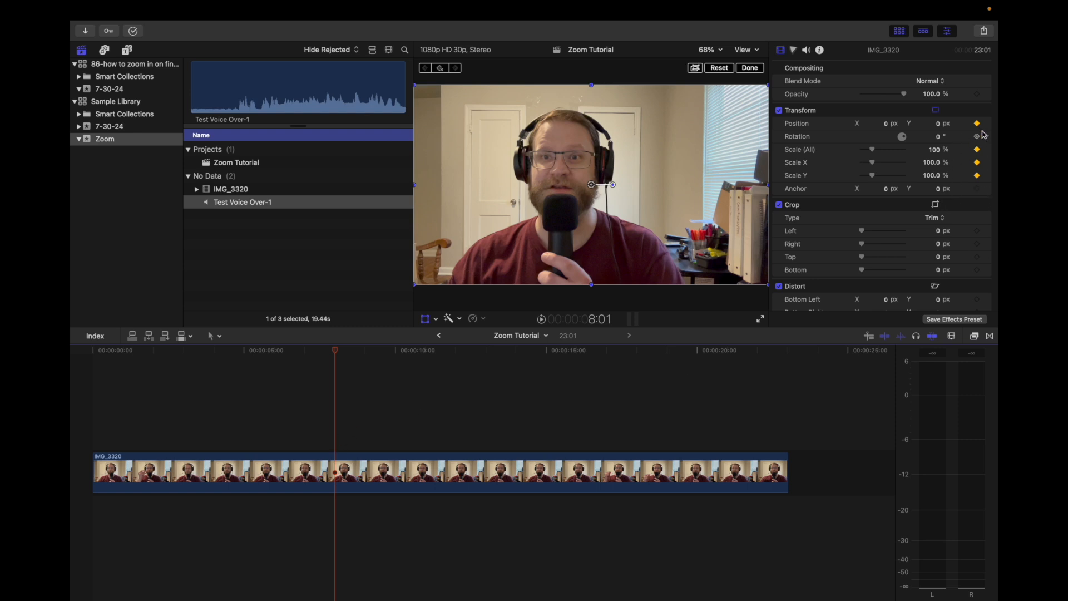
left_click(977, 162)
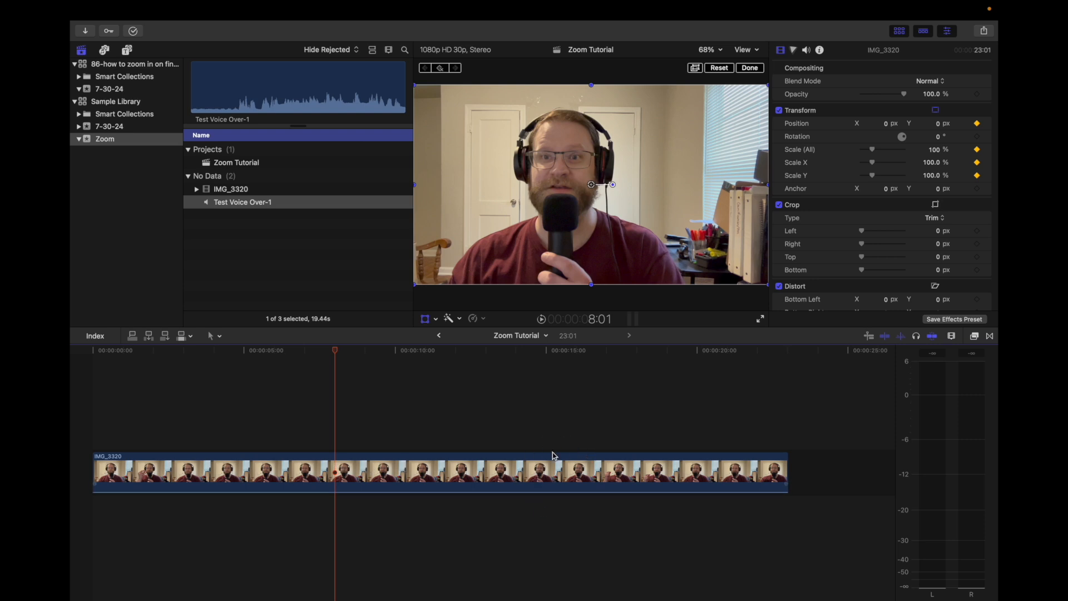
Move the playhead to 9:12 and add Position and Scale (All) keyframes to the IMG_3320 clip there
left_click(377, 443)
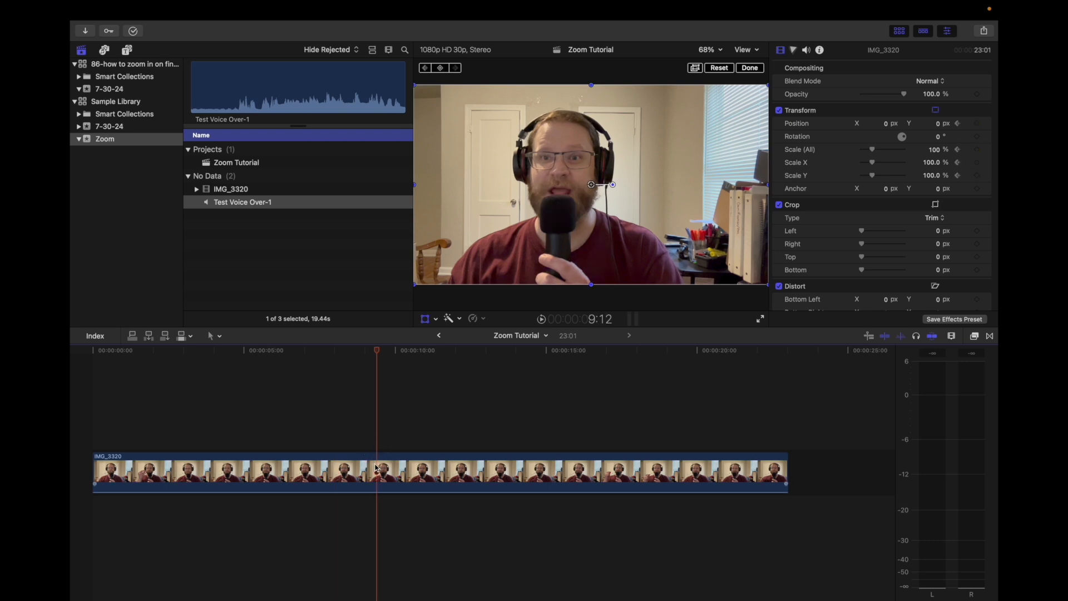
left_click(977, 125)
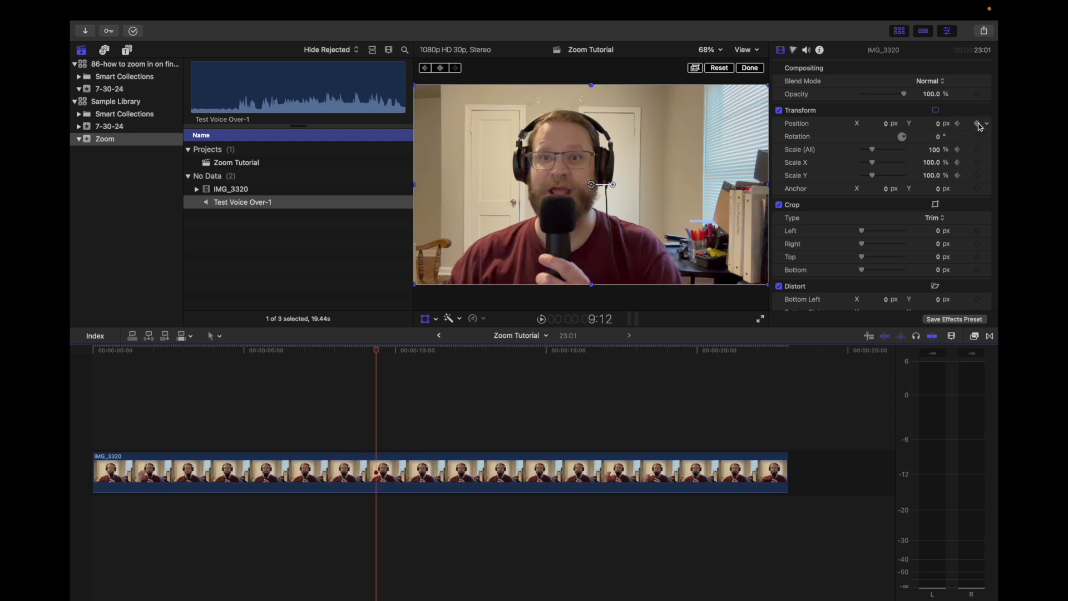
left_click(978, 150)
At 9:12, scale the clip to 151% and reposition it to about X 212.2 px, Y -64.3 px to frame the speaker's face
left_click_drag(873, 149, 877, 149)
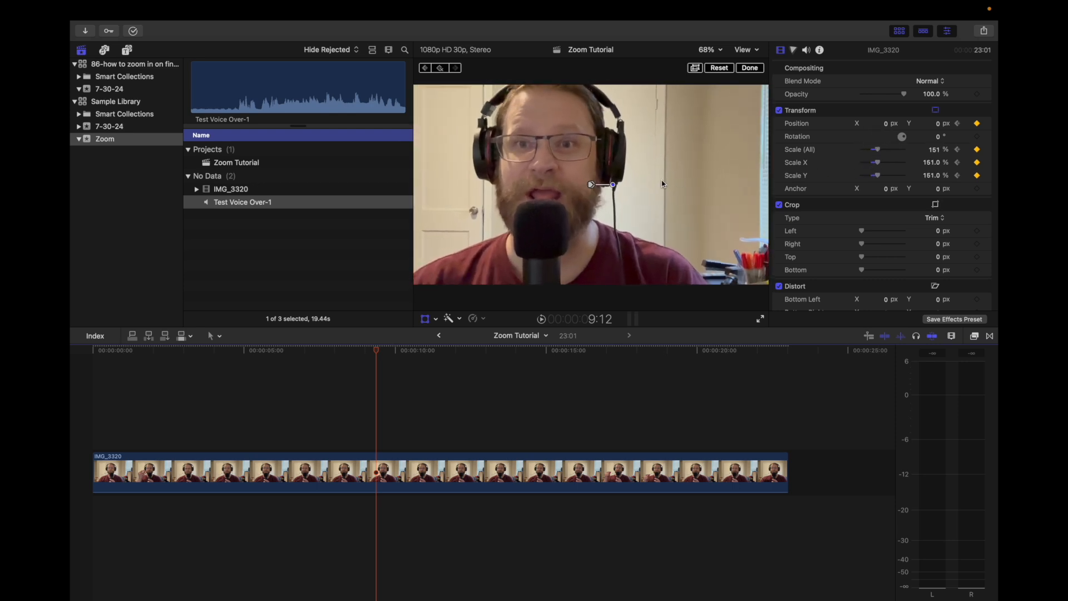
left_click_drag(544, 255, 590, 268)
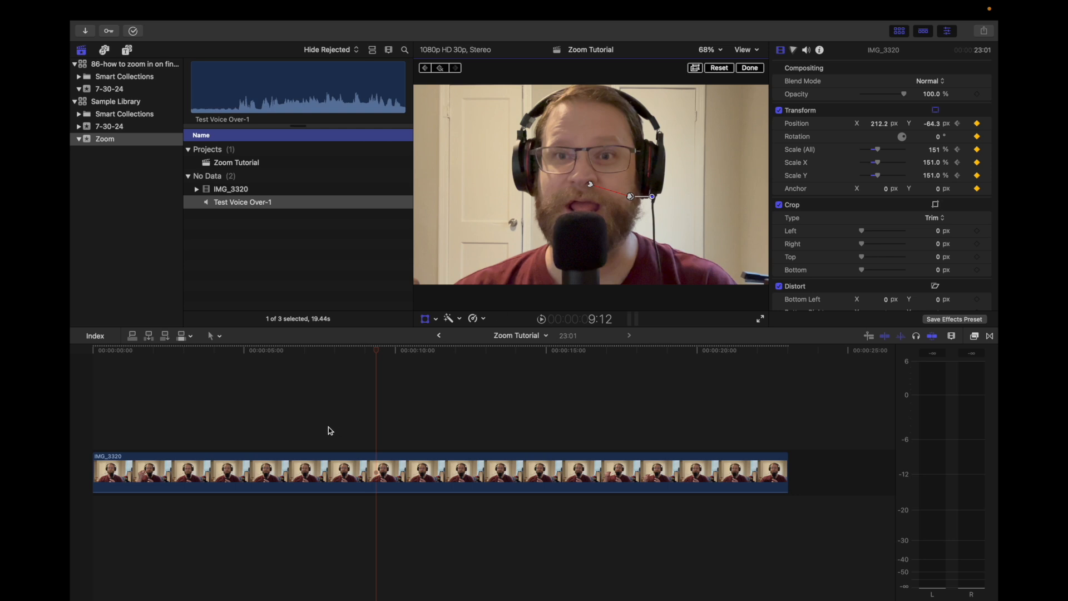
Play back the clip from 6:18 to past 9:12 to check the faster keyframed zoom
left_click(292, 436)
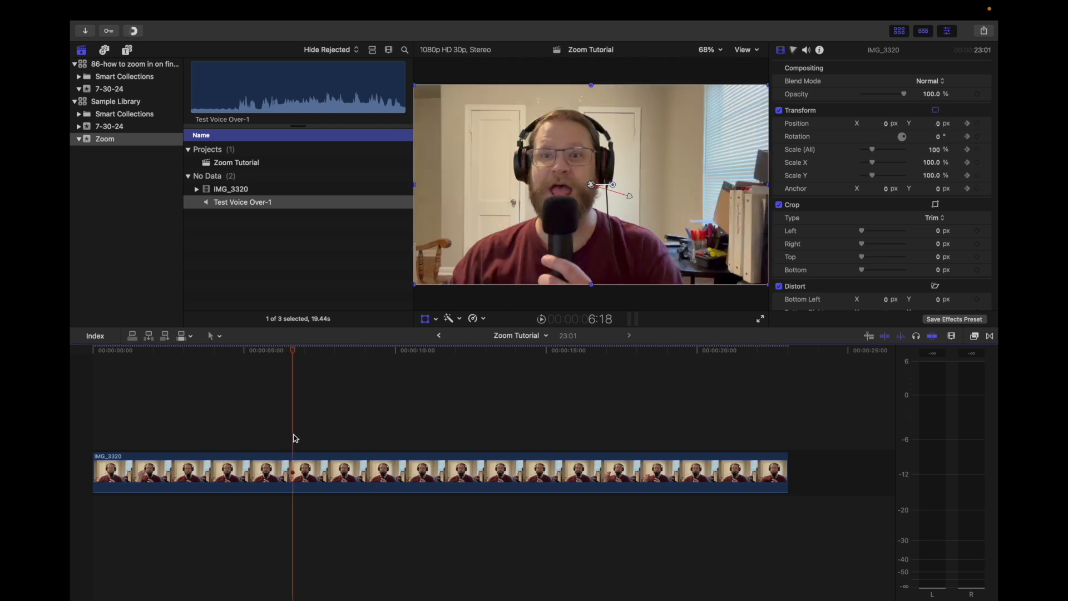
key("space")
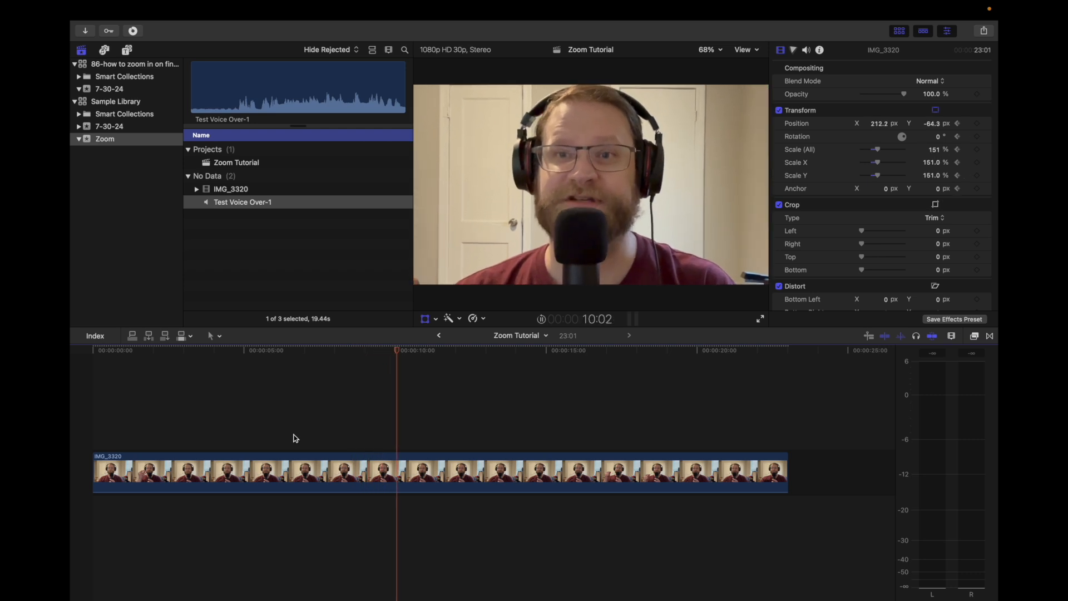
key("space")
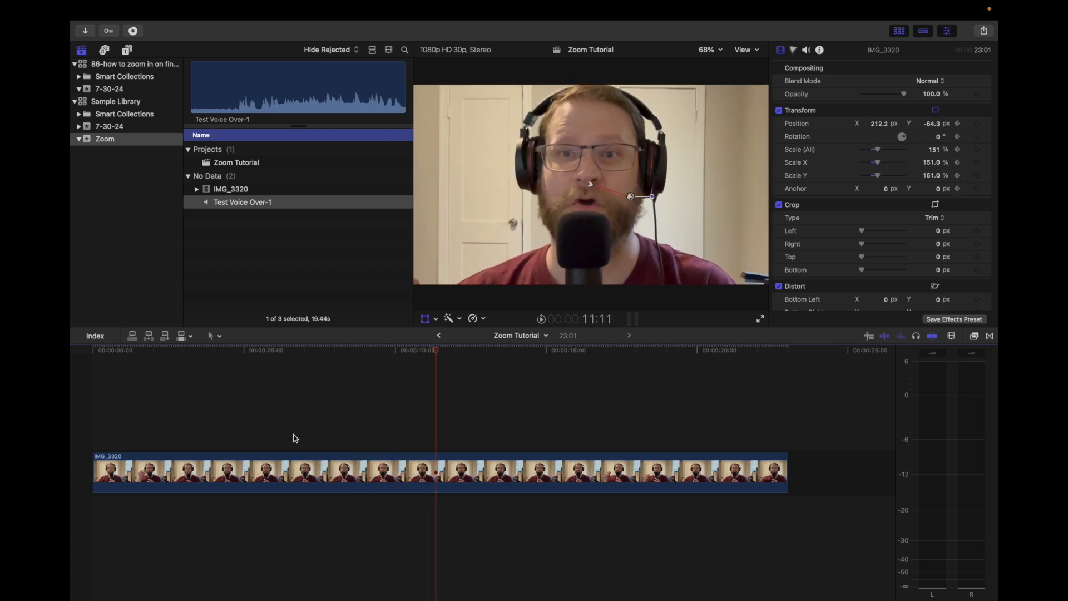